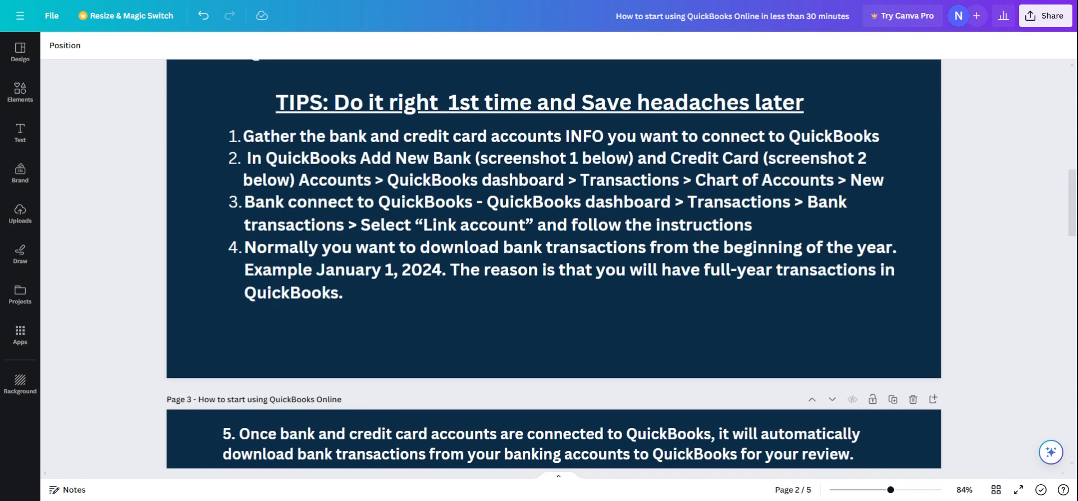
# - Switch to QuickBooks Online and examine the dashboard's tasks and its money in, money out, and accounting and reports workspace sections
pyautogui.hotkey('ctrl', 'Tab')
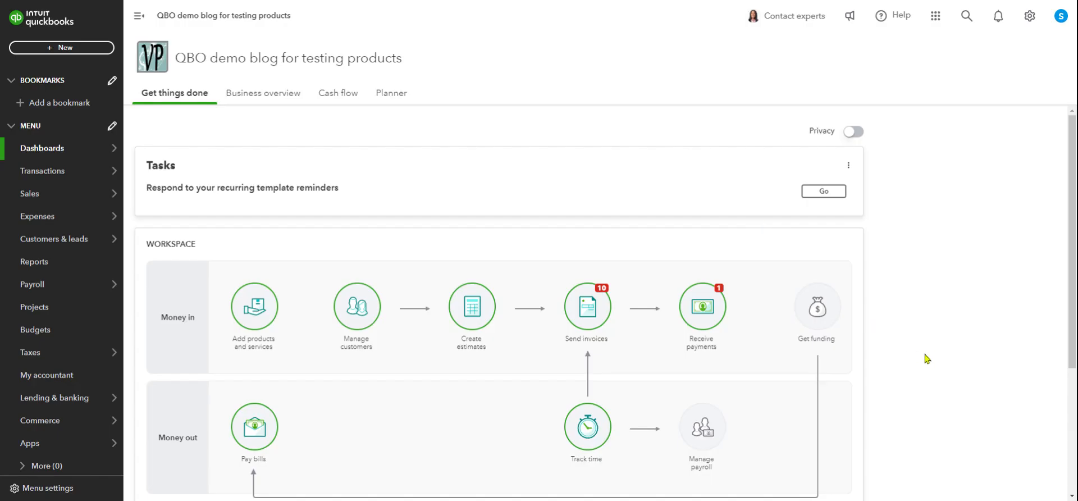
pyautogui.scroll(-3, 913, 353)
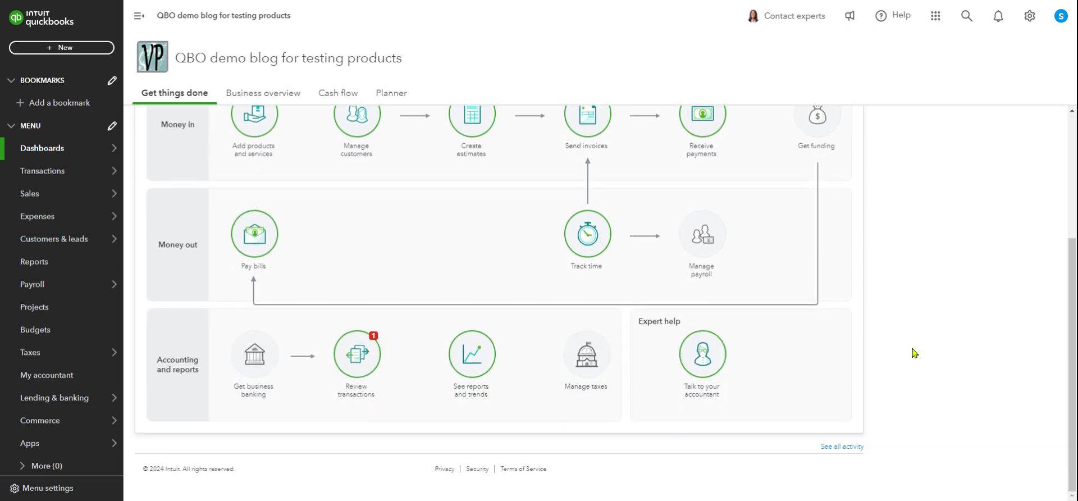
pyautogui.scroll(3, 913, 352)
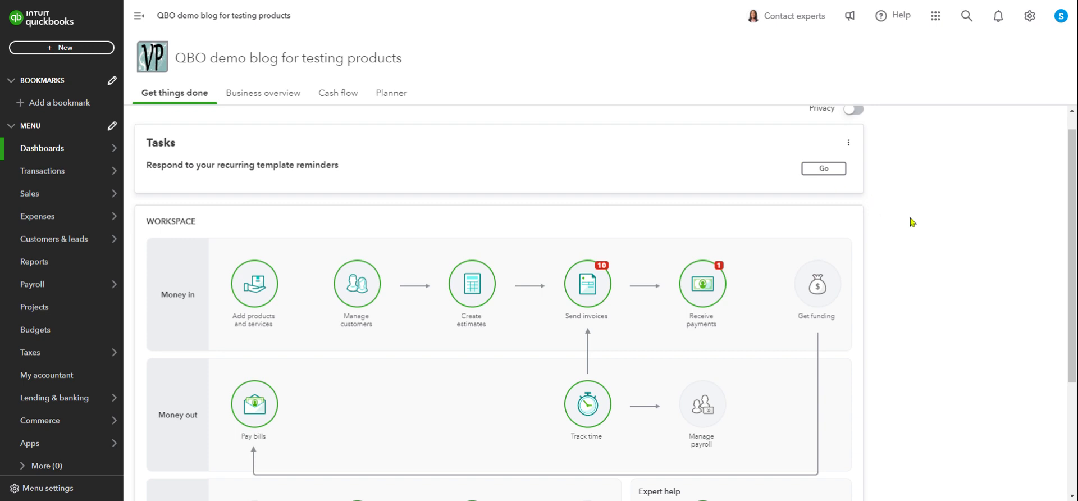
pyautogui.scroll(1, 911, 221)
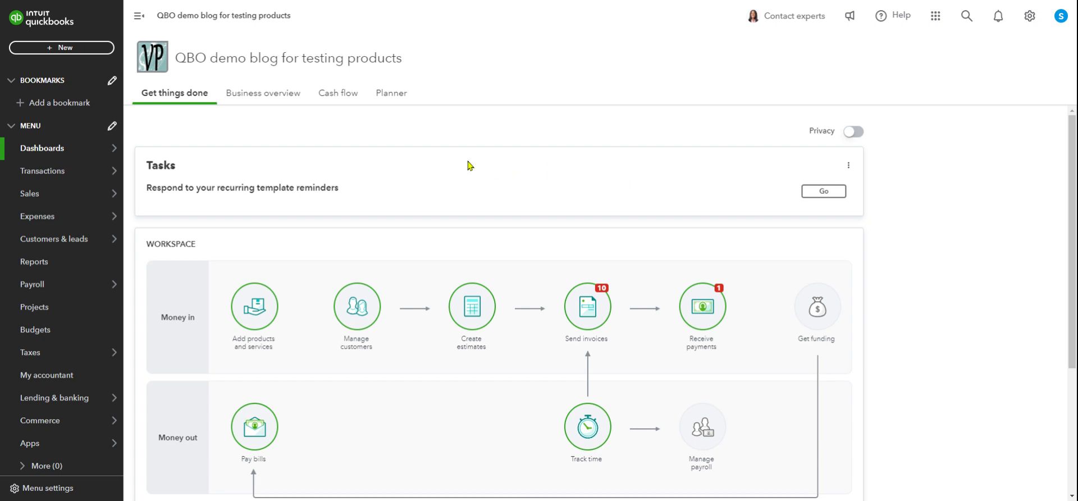
pyautogui.scroll(-2, 454, 163)
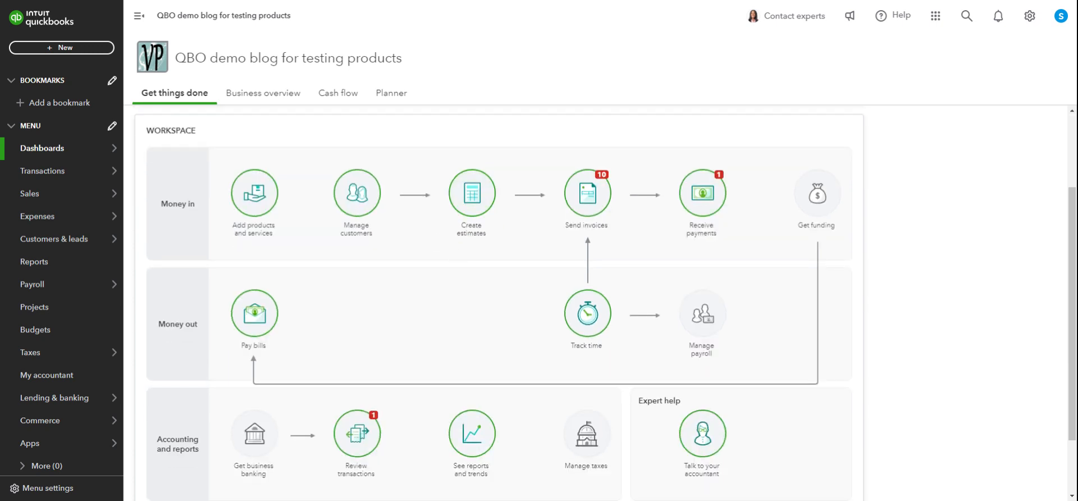
pyautogui.scroll(-1, 361, 368)
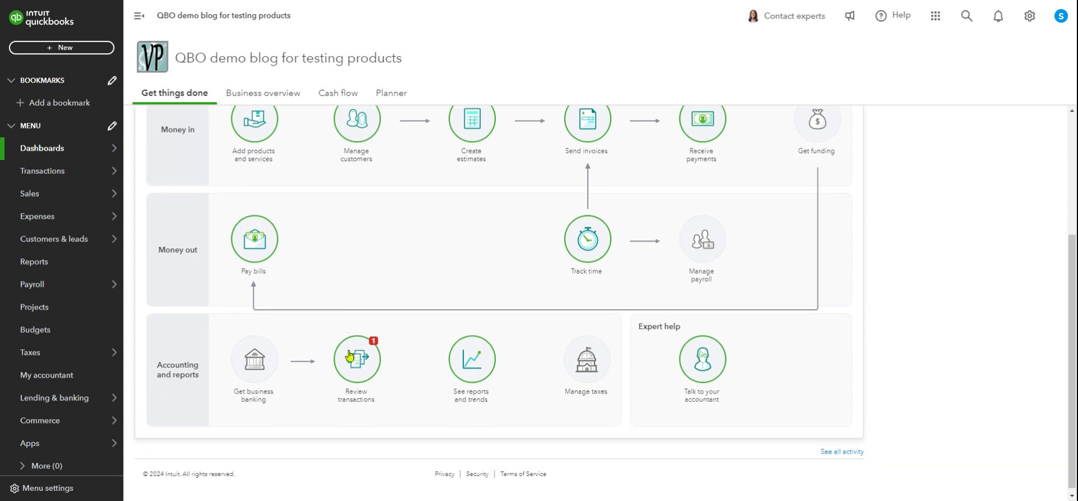
pyautogui.scroll(1, 374, 325)
pyautogui.scroll(2, 375, 311)
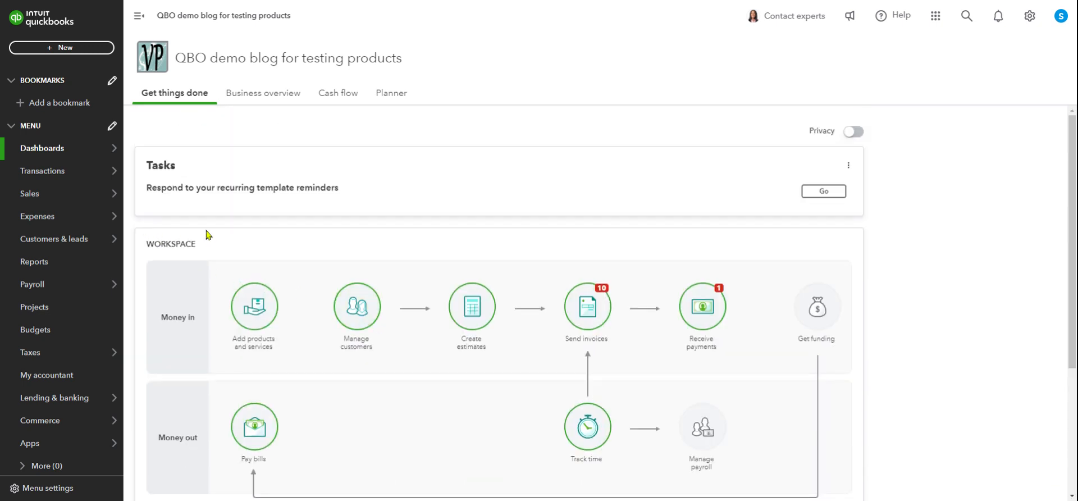
# - Start a new Bank account from the chart of accounts and set its detail type to Checking
pyautogui.moveTo(65, 174)
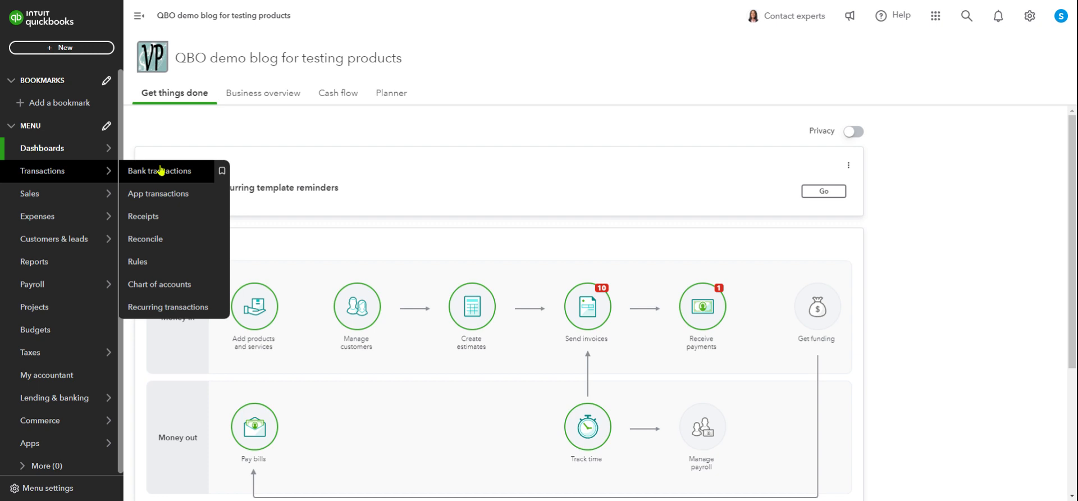
pyautogui.click(147, 287)
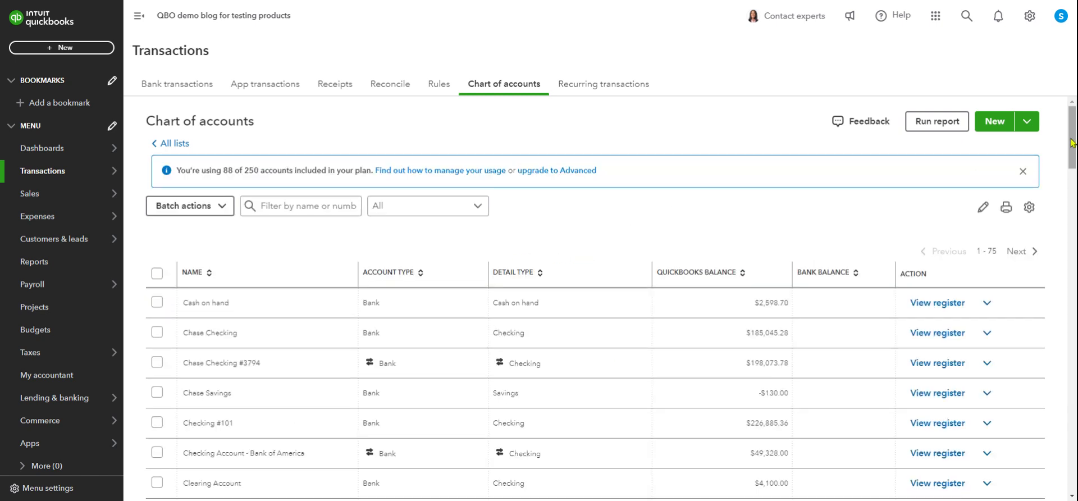
pyautogui.click(994, 124)
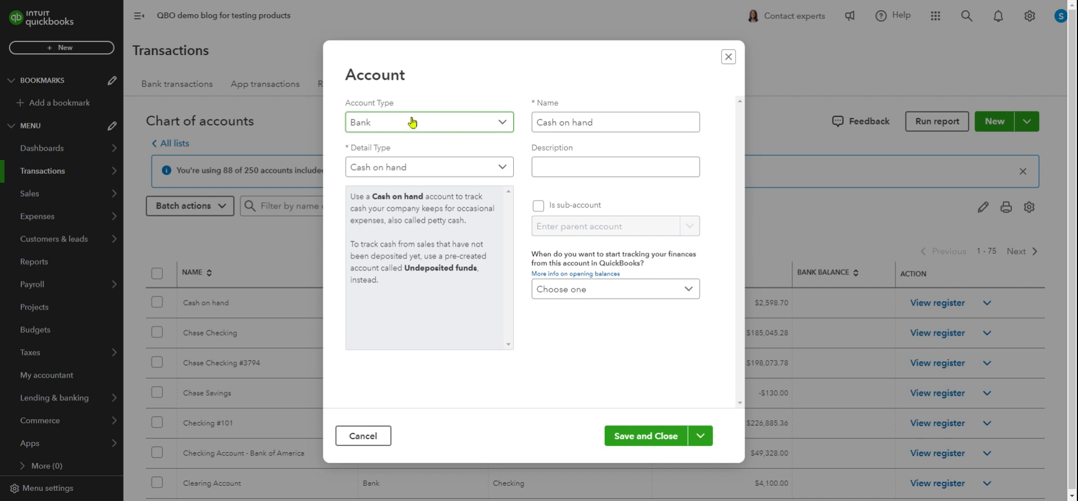
pyautogui.click(486, 169)
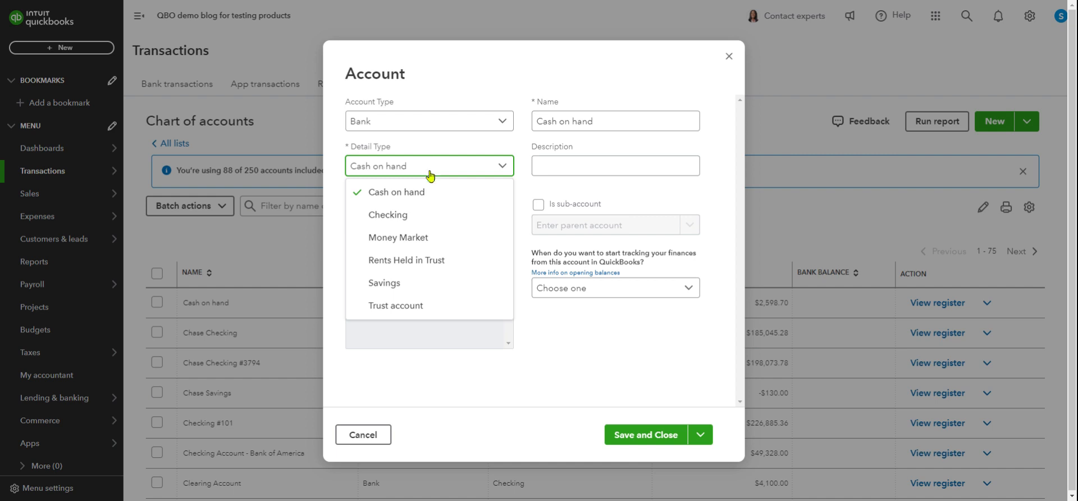
pyautogui.click(390, 219)
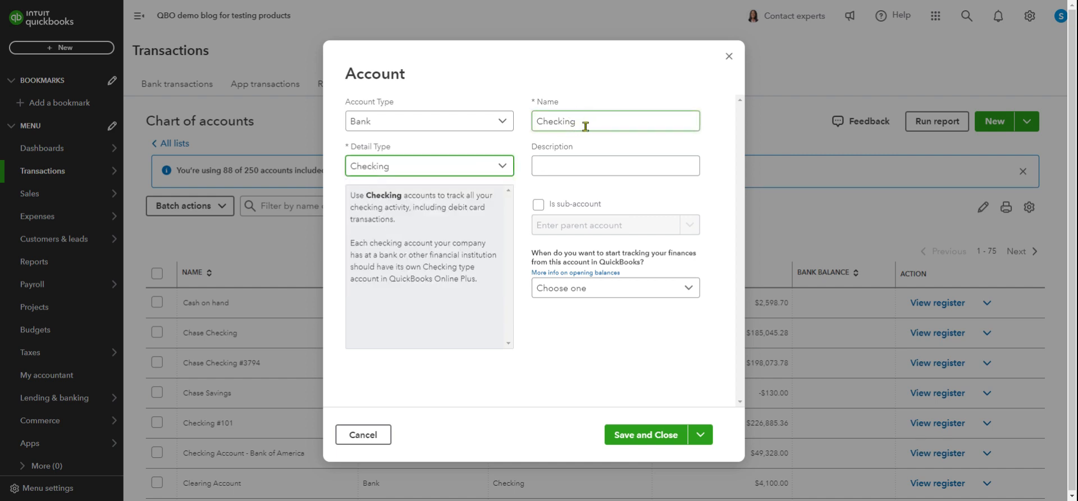
# - Name the account "Chase Checking #" plus the last four account digits, and copy that name into the description
pyautogui.click(585, 126)
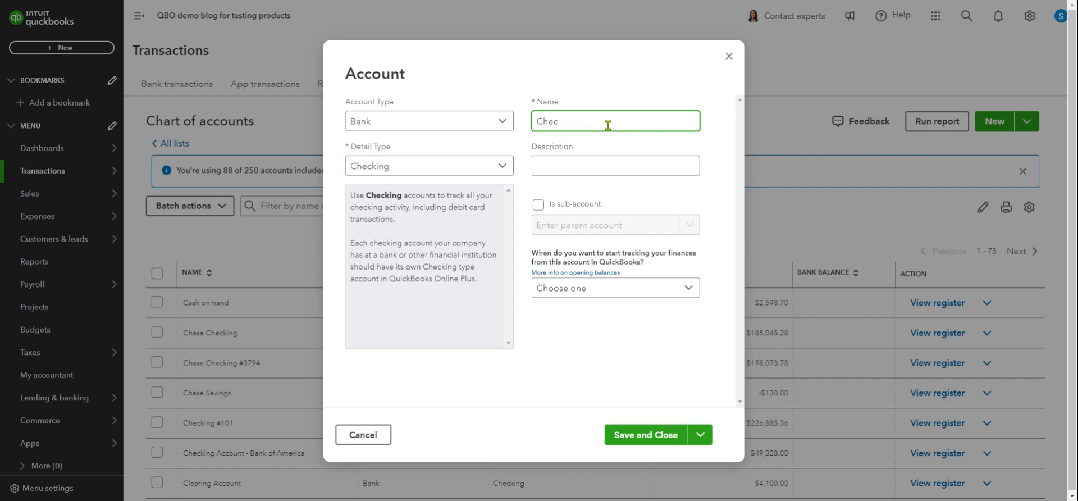
pyautogui.press('BackSpace')
pyautogui.moveTo(642, 122); pyautogui.dragTo(539, 117)
pyautogui.hotkey('ctrl', 'c')
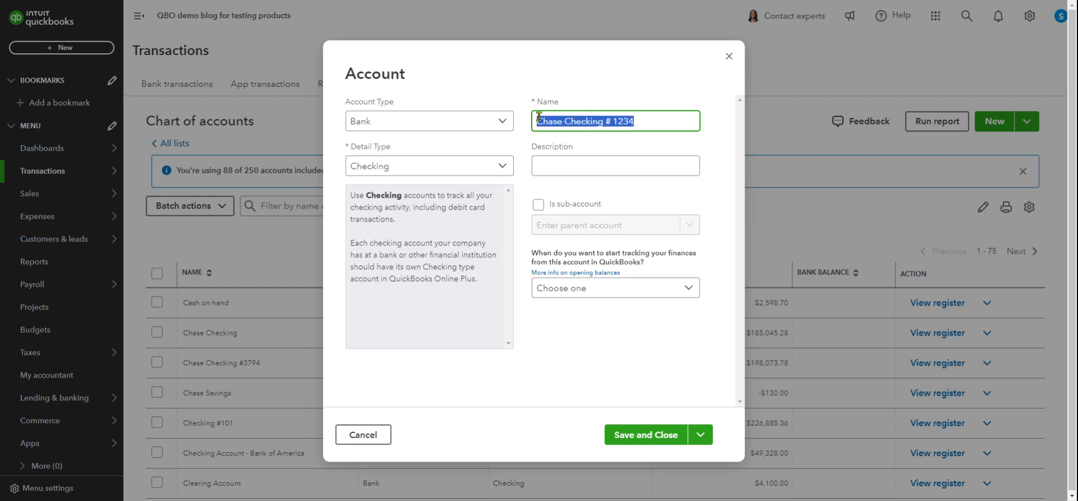
pyautogui.click(561, 170)
pyautogui.hotkey('ctrl', 'v')
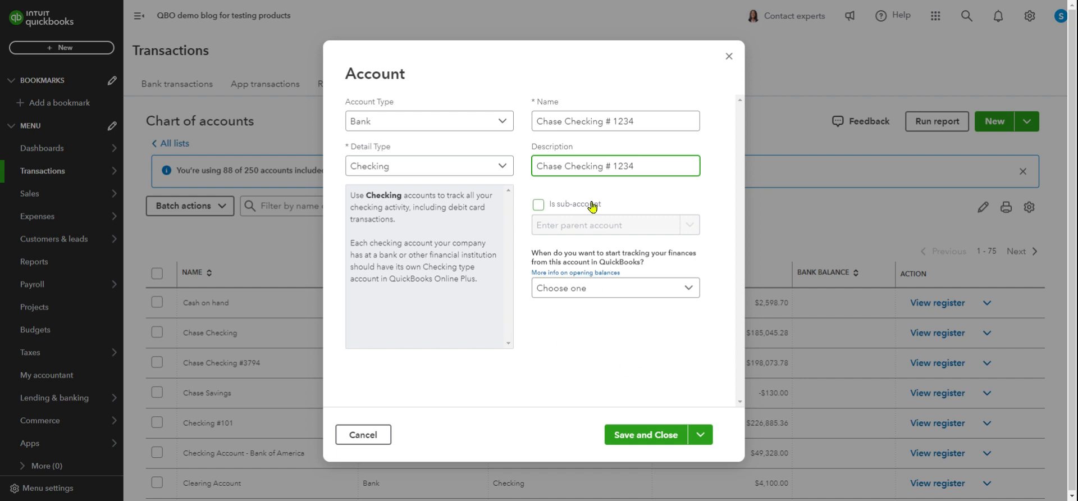
# - Change the account type to Credit Card and name the account "Costco CitiCard #" plus the last four card digits
pyautogui.click(473, 122)
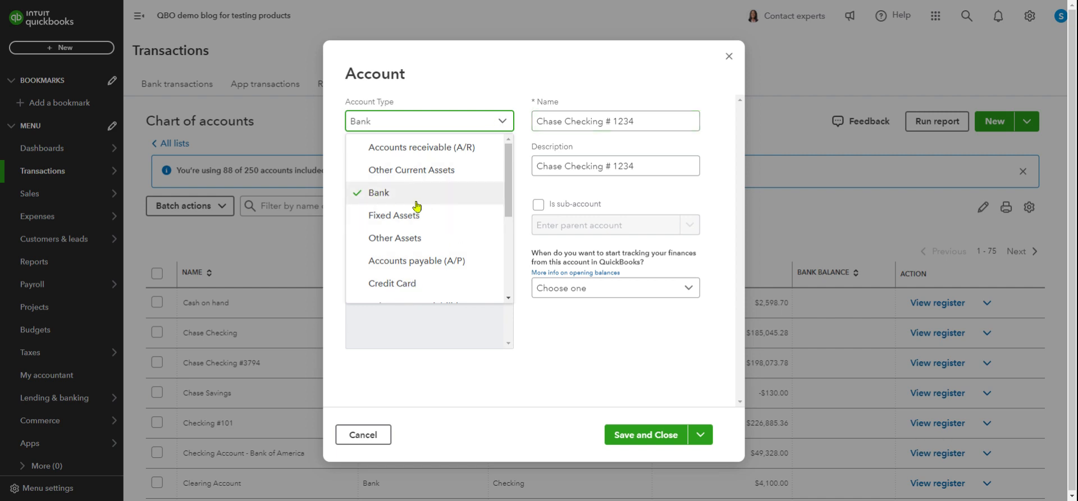
pyautogui.click(403, 285)
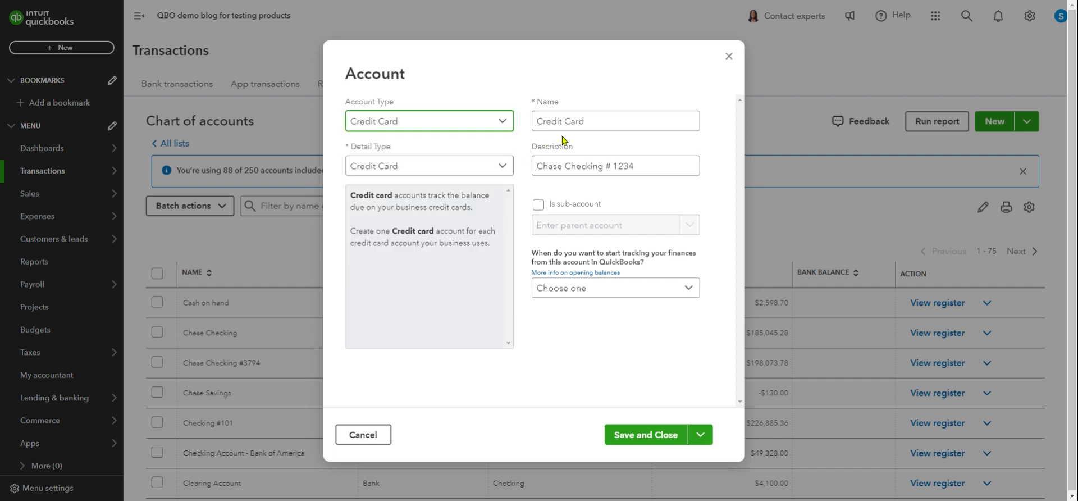
pyautogui.click(587, 121)
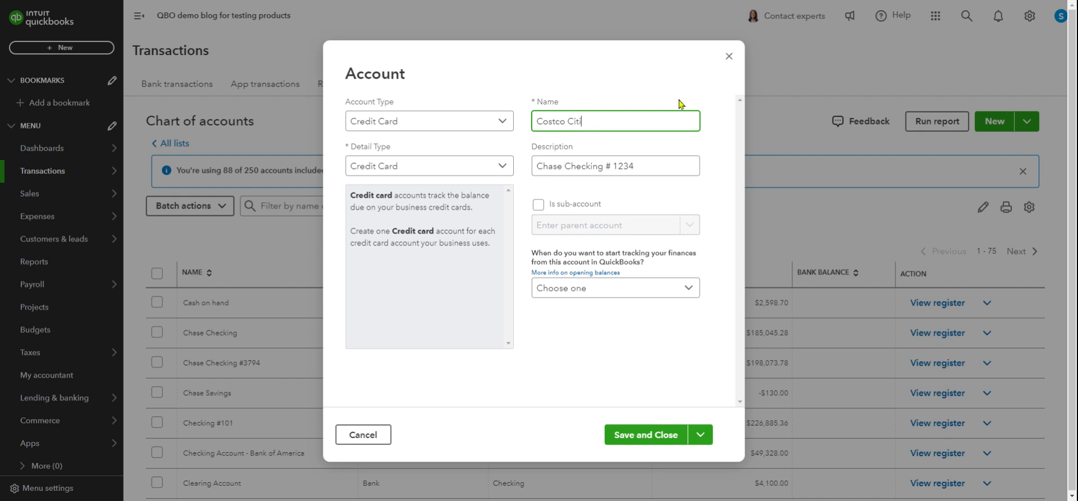
pyautogui.write('ard #1234')
pyautogui.moveTo(586, 119); pyautogui.dragTo(631, 160)
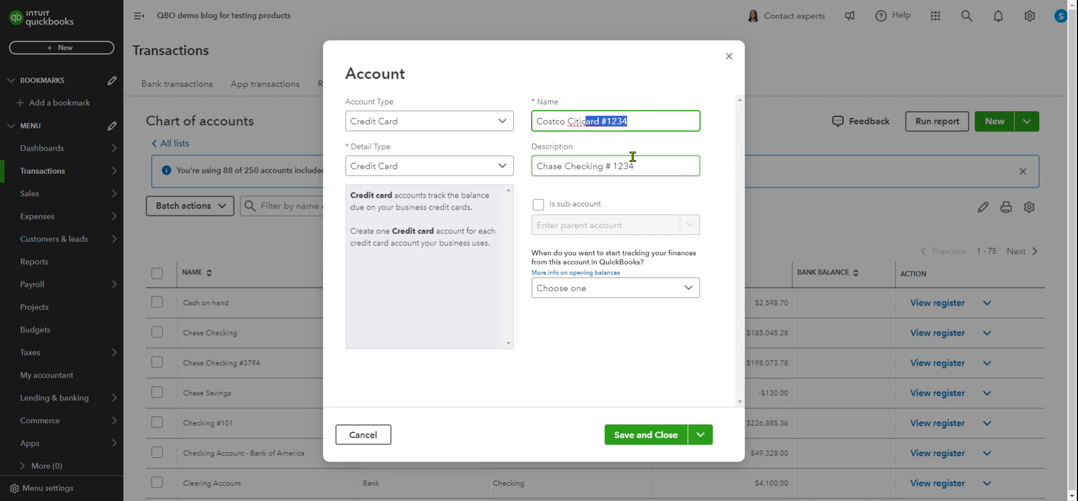
pyautogui.click(584, 119)
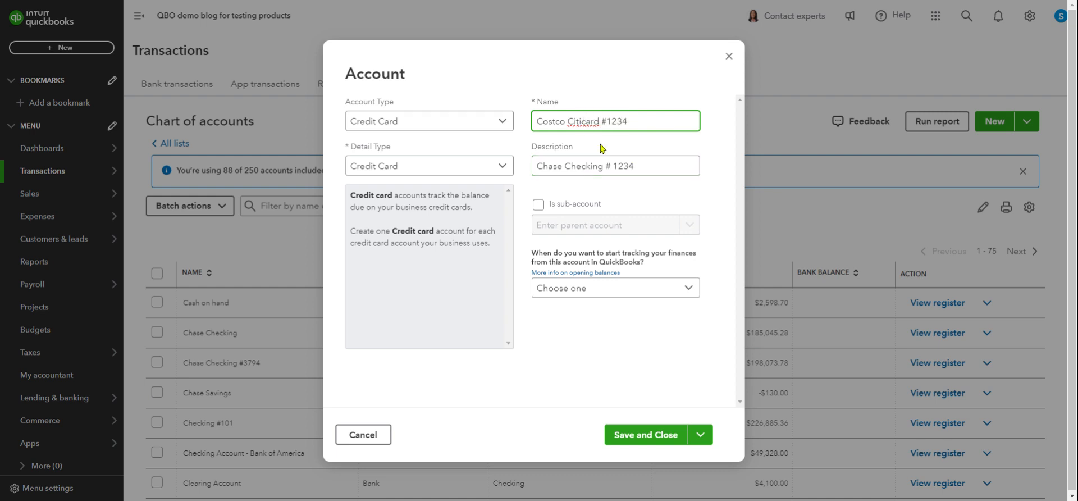
pyautogui.press('BackSpace')
pyautogui.write('C')
# - Replace the description with a copy of the credit card account's name, and cancel the new account form
pyautogui.moveTo(631, 116); pyautogui.dragTo(539, 119)
pyautogui.hotkey('ctrl', 'c')
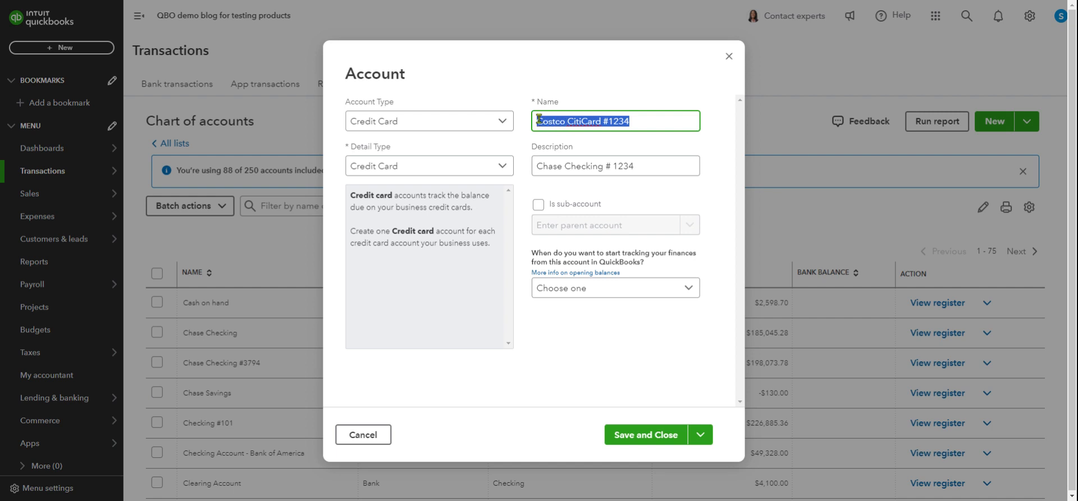
pyautogui.moveTo(646, 164); pyautogui.dragTo(532, 177)
pyautogui.press('BackSpace')
pyautogui.hotkey('ctrl', 'v')
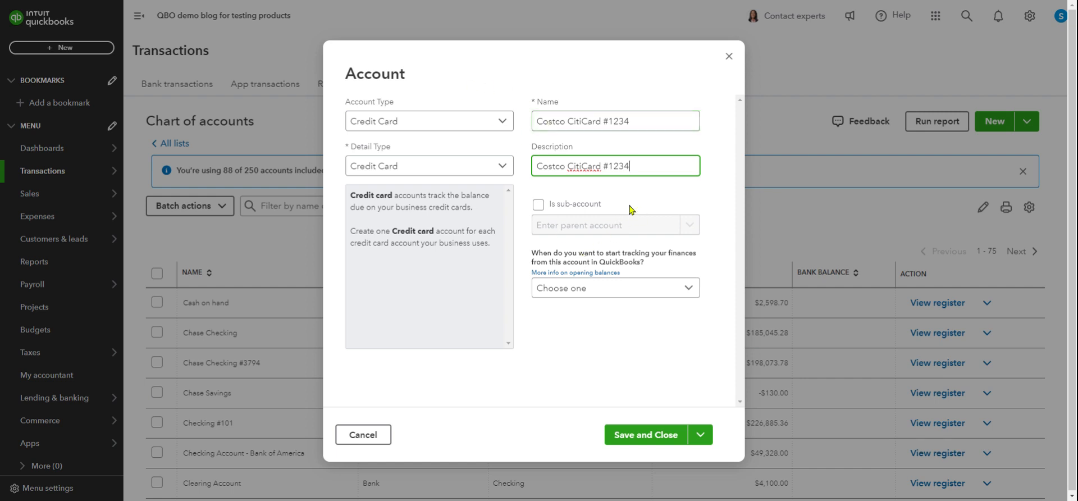
pyautogui.click(362, 441)
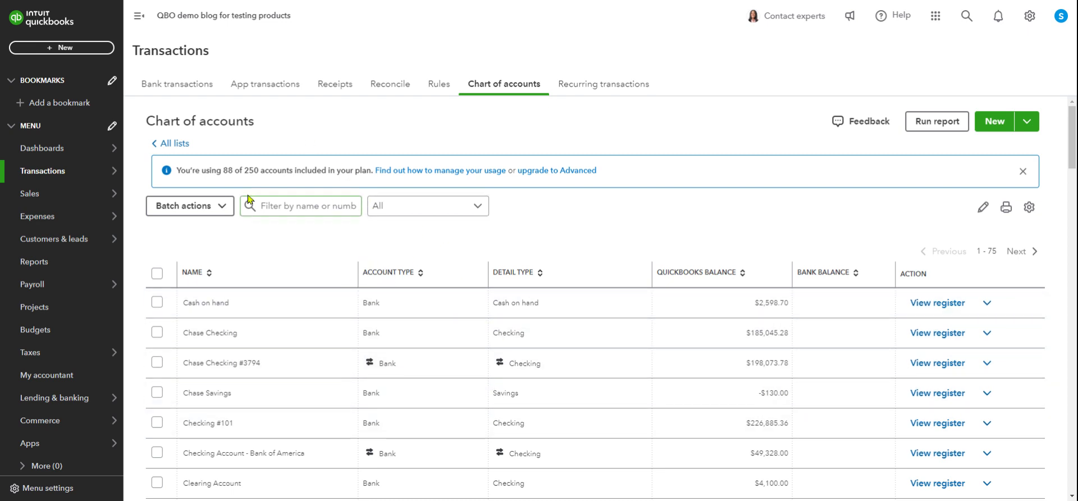
# - Open the bank transactions for review and expand the 07/01/2021 Jack in the Box transaction to inspect its details
pyautogui.click(171, 89)
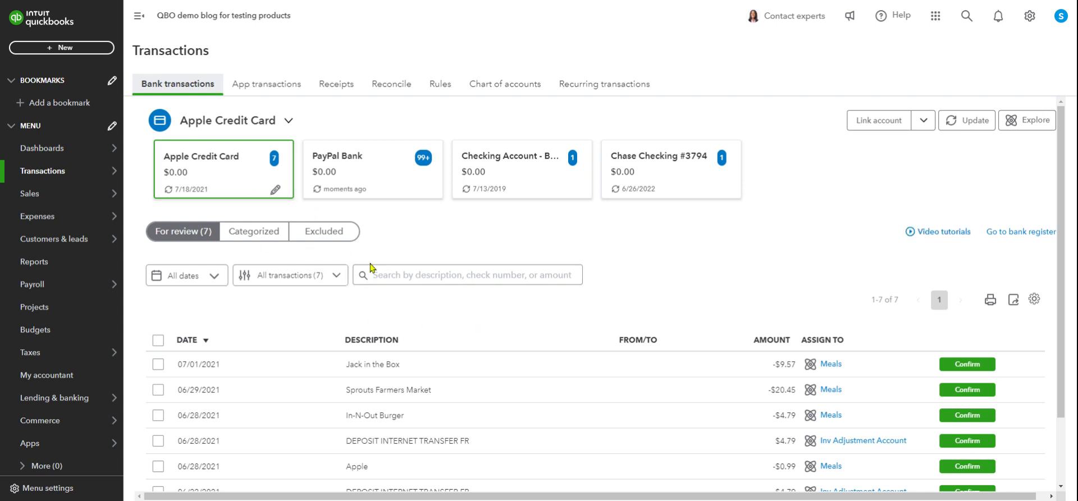
pyautogui.scroll(-1, 371, 264)
pyautogui.scroll(2, 343, 275)
pyautogui.scroll(-3, 373, 306)
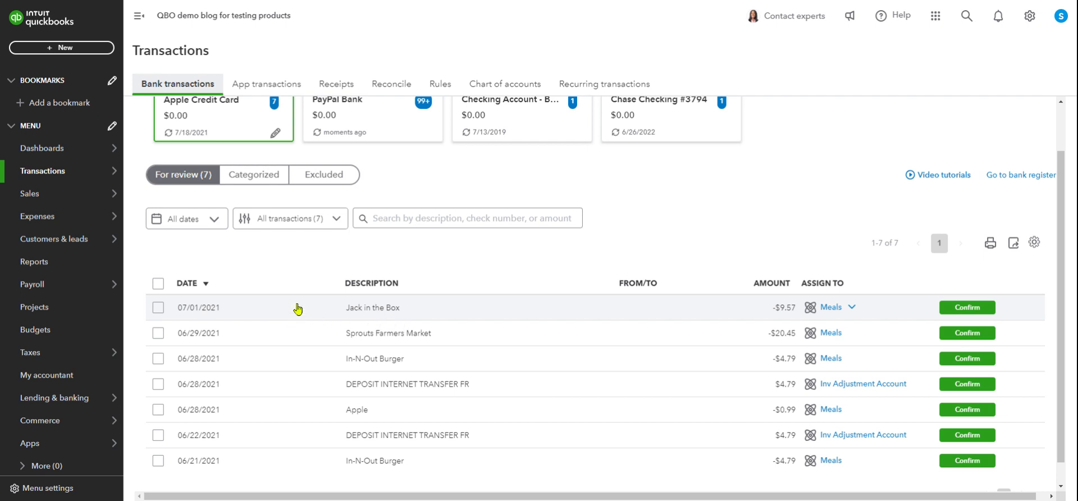
pyautogui.click(316, 310)
pyautogui.scroll(-3, 318, 312)
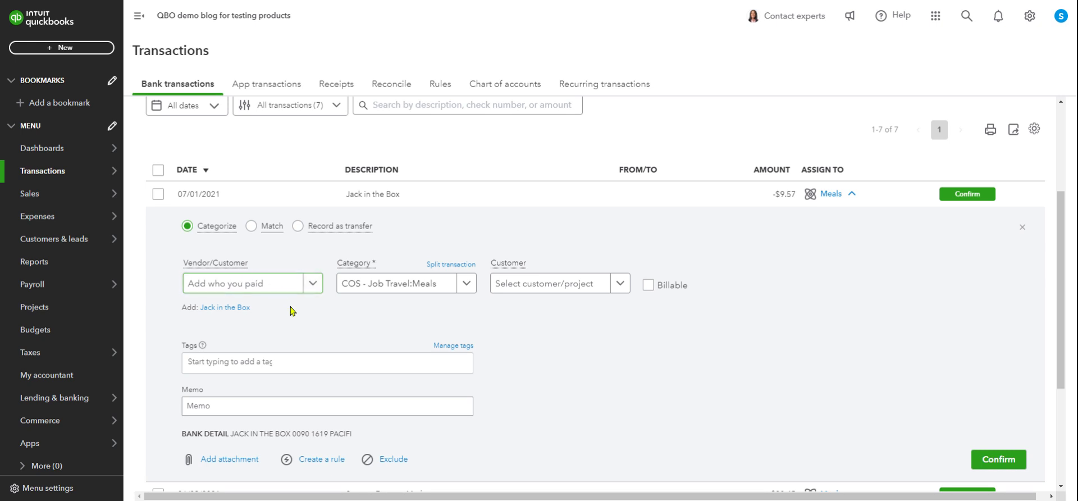
pyautogui.scroll(-3, 313, 366)
pyautogui.scroll(3, 279, 300)
# - Look up "meals" as the category for the Jack in the Box transaction without picking a suggested category
pyautogui.click(371, 284)
pyautogui.write('meals')
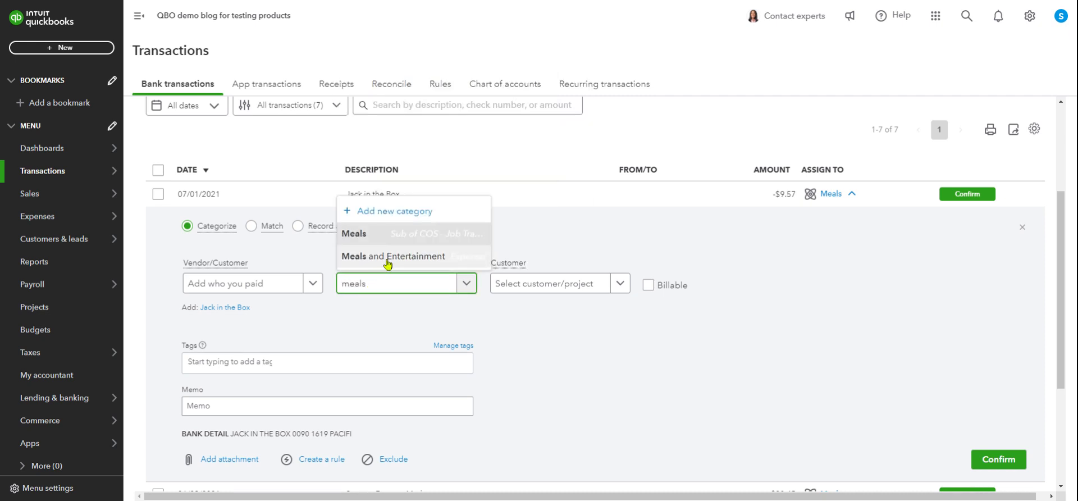
pyautogui.click(517, 321)
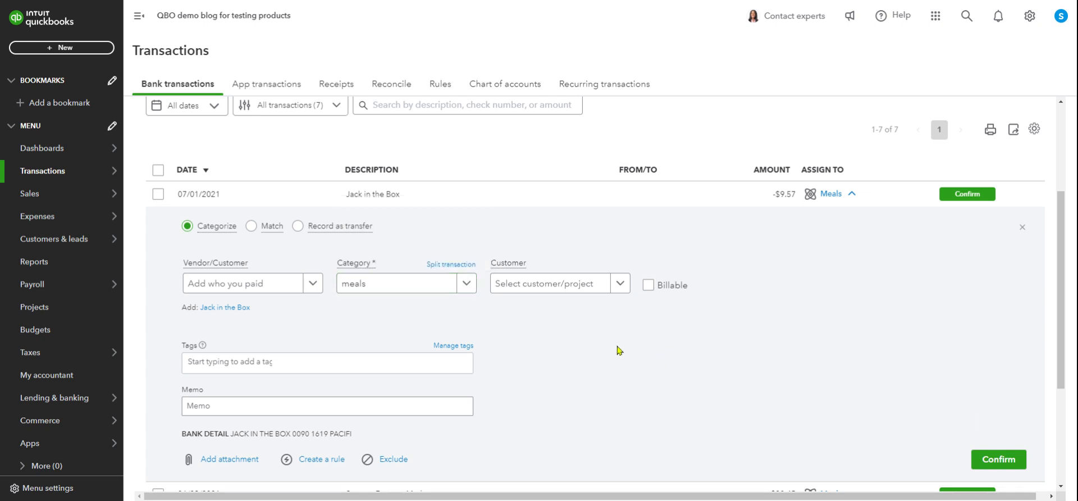
# - Examine the linked account cards, the review status views and the Jack in the Box categorization fields, and close the expanded transaction
pyautogui.scroll(3, 617, 350)
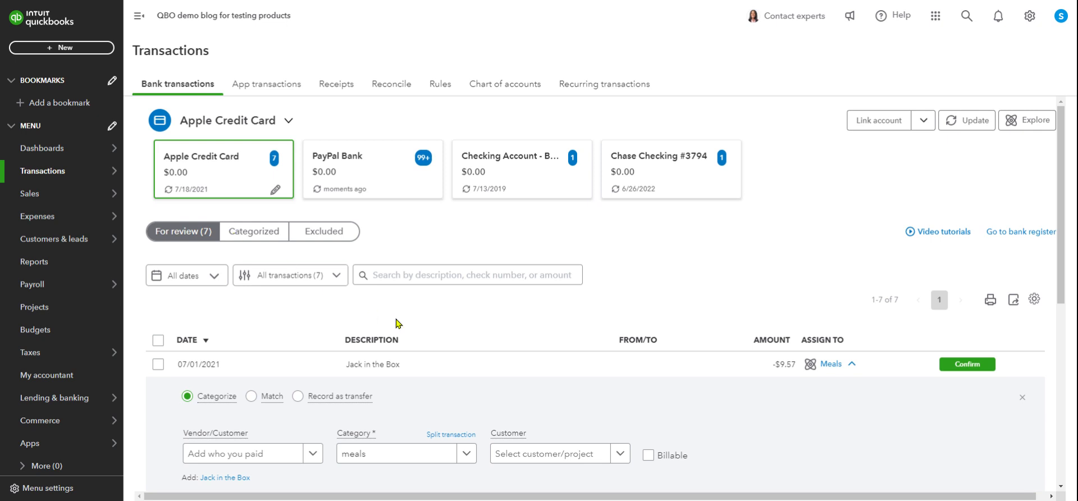
pyautogui.scroll(-3, 707, 240)
pyautogui.scroll(3, 435, 301)
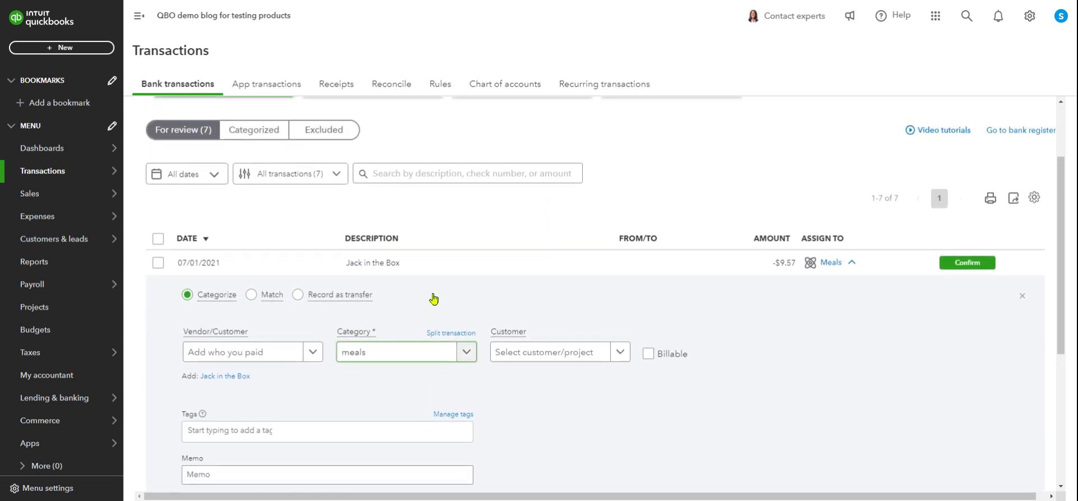
pyautogui.scroll(-3, 541, 308)
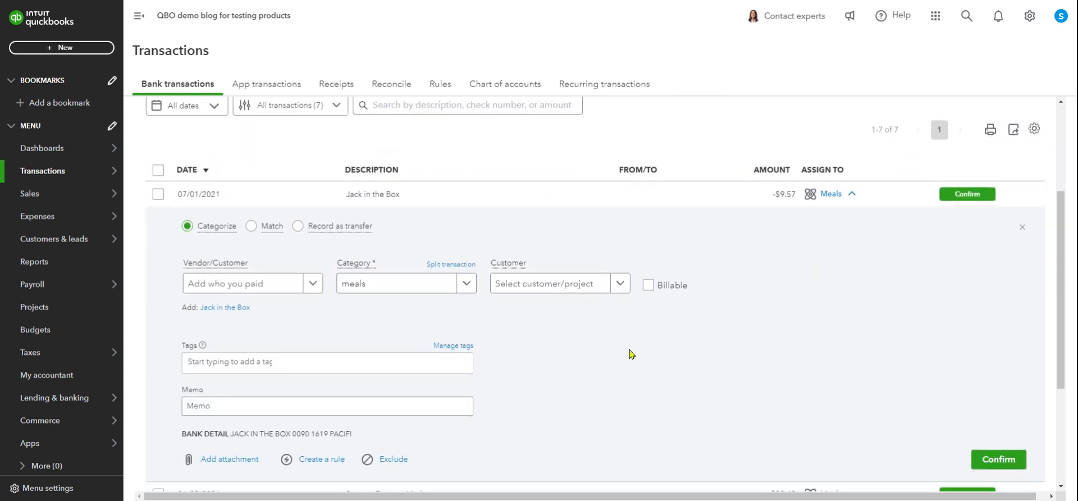
pyautogui.scroll(3, 567, 213)
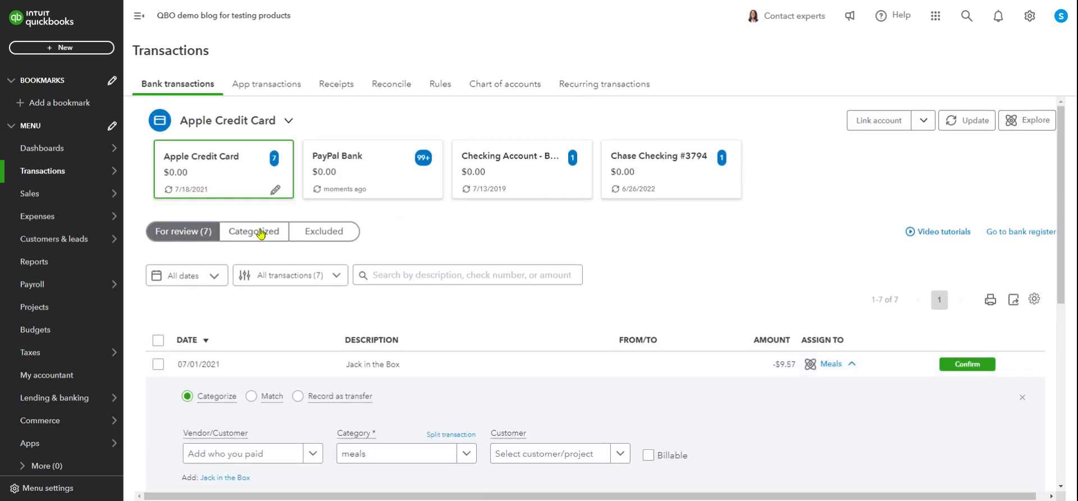
pyautogui.scroll(-1, 275, 257)
pyautogui.scroll(-2, 275, 258)
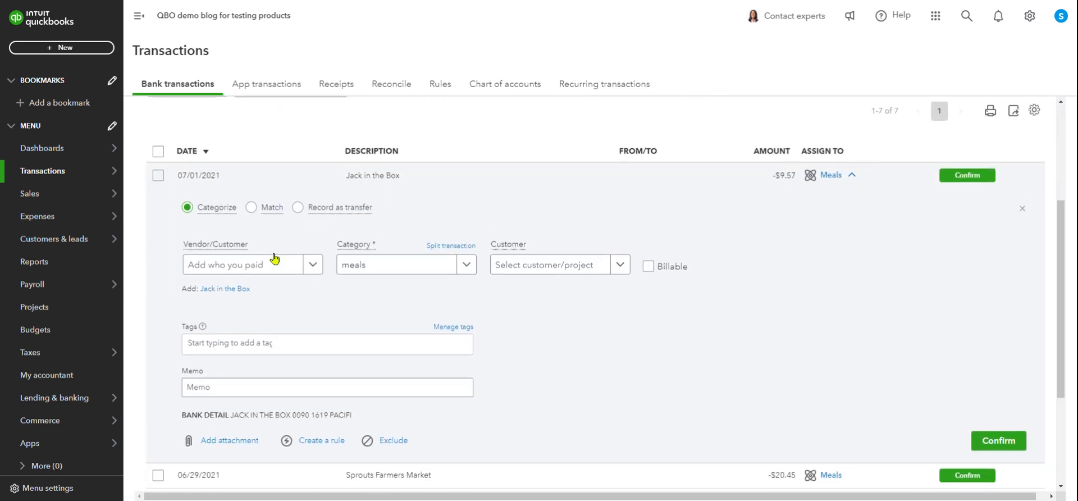
pyautogui.scroll(2, 500, 256)
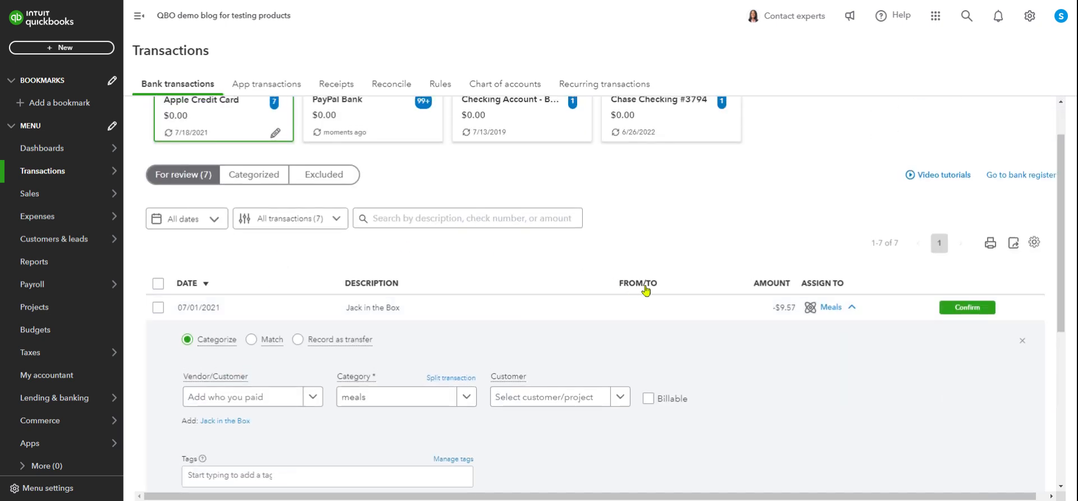
pyautogui.click(1022, 341)
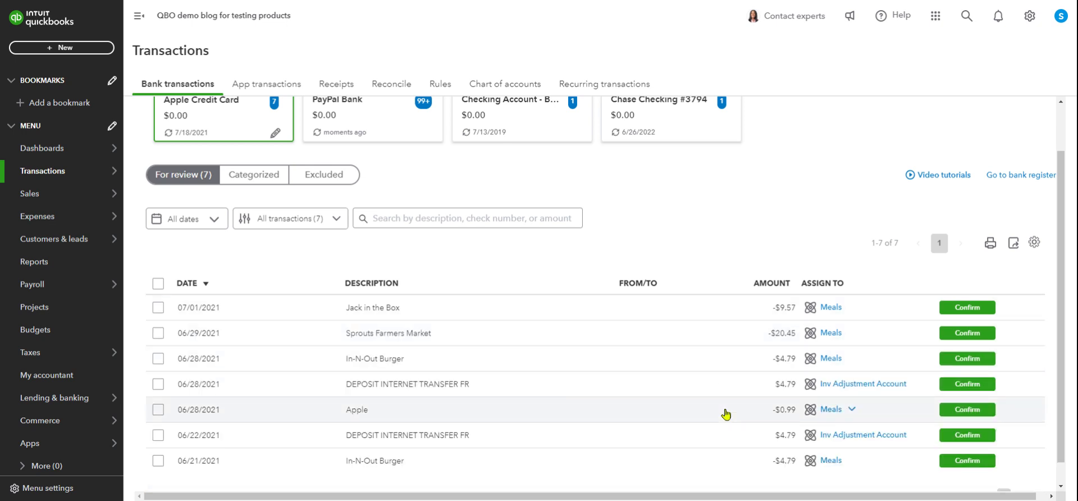
# - Expand the 06/29/2021 Sprouts Farmers Market transaction and check what its Vendor/Customer field is for
pyautogui.scroll(-1, 724, 407)
pyautogui.scroll(2, 718, 395)
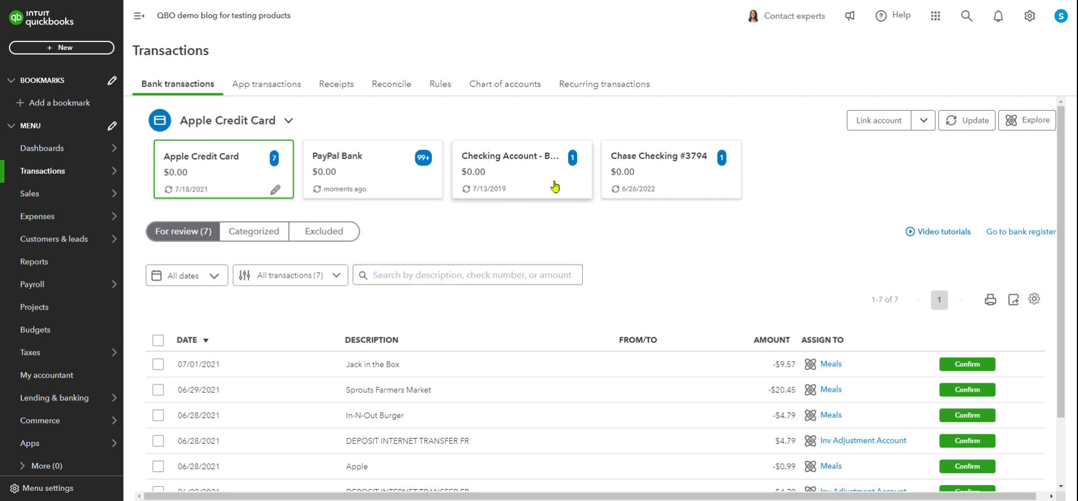
pyautogui.scroll(-2, 510, 292)
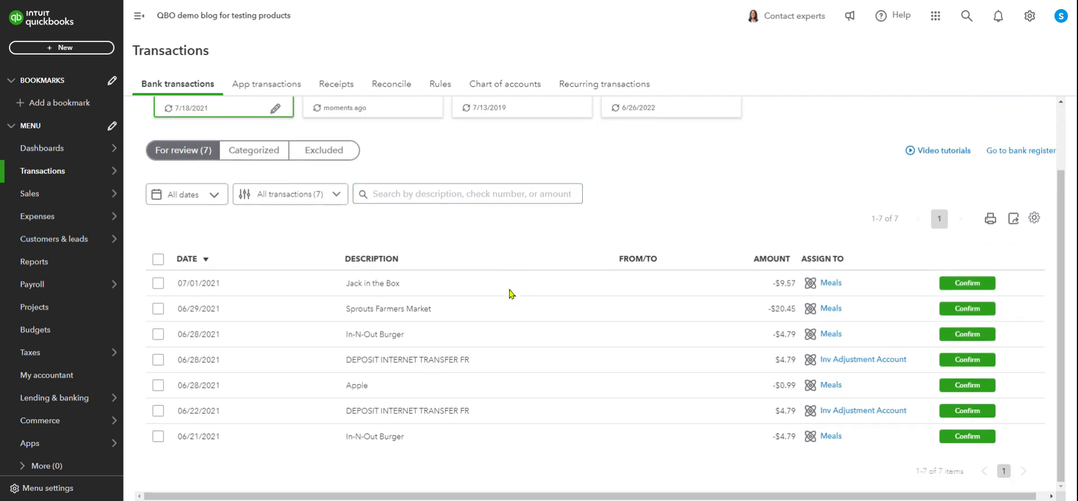
pyautogui.click(299, 317)
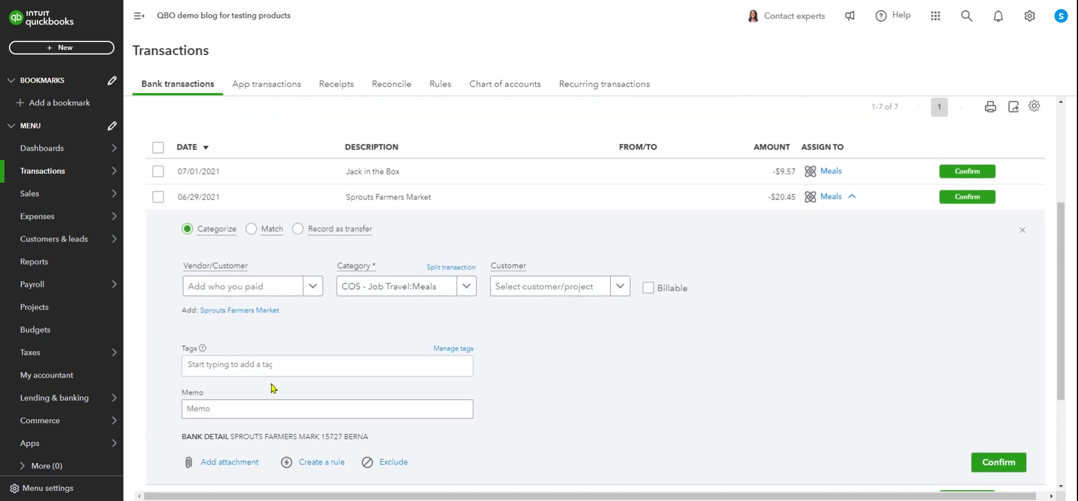
pyautogui.moveTo(229, 262)
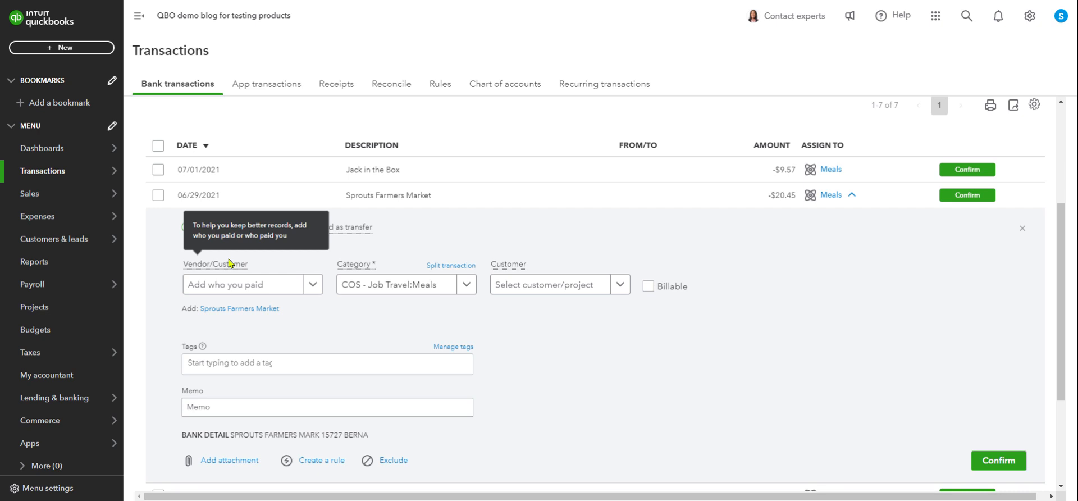
# - Look up "income" as the category for the Sprouts Farmers Market transaction without picking a suggested category
pyautogui.click(368, 285)
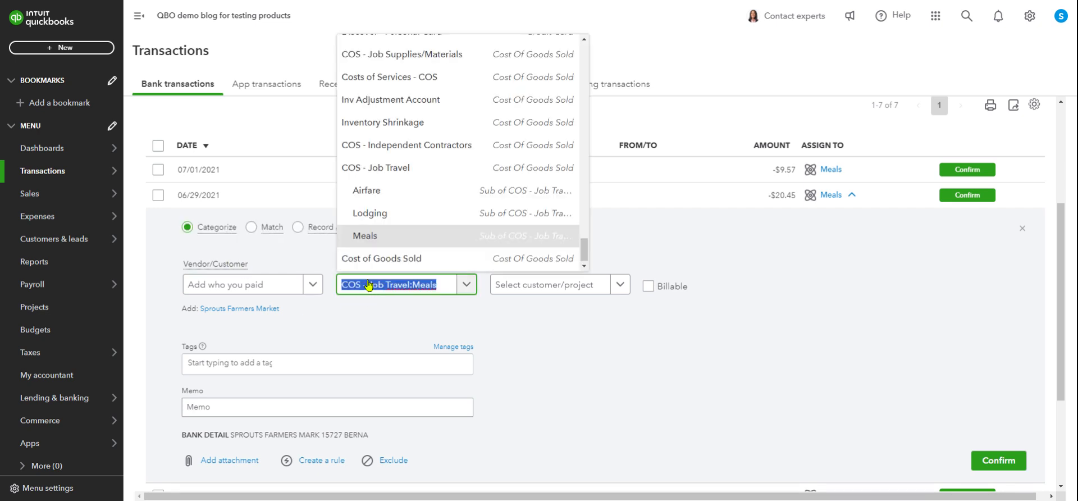
pyautogui.write('income')
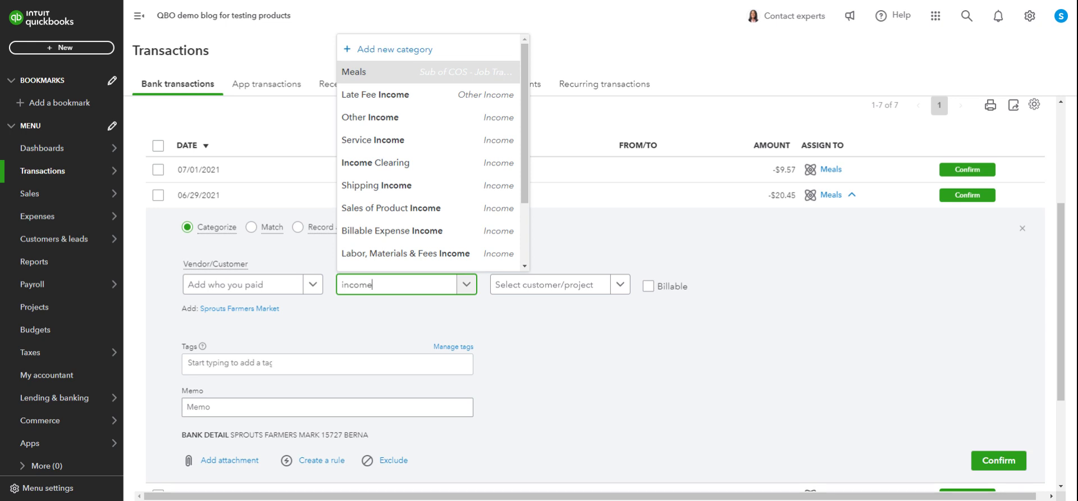
pyautogui.click(569, 242)
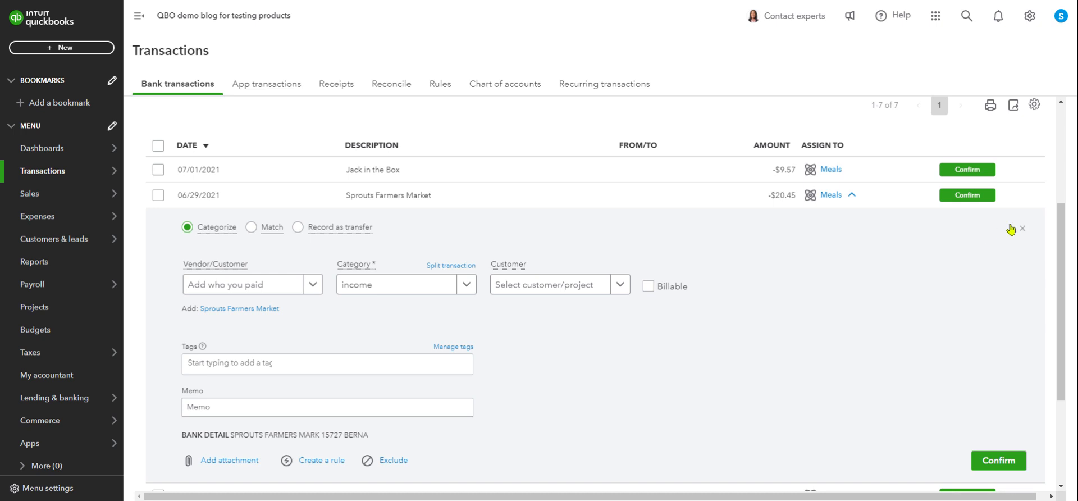
# - View the list of linked accounts from the Apple Credit Card account selector, and close the expanded Sprouts Farmers Market transaction
pyautogui.scroll(4, 1021, 231)
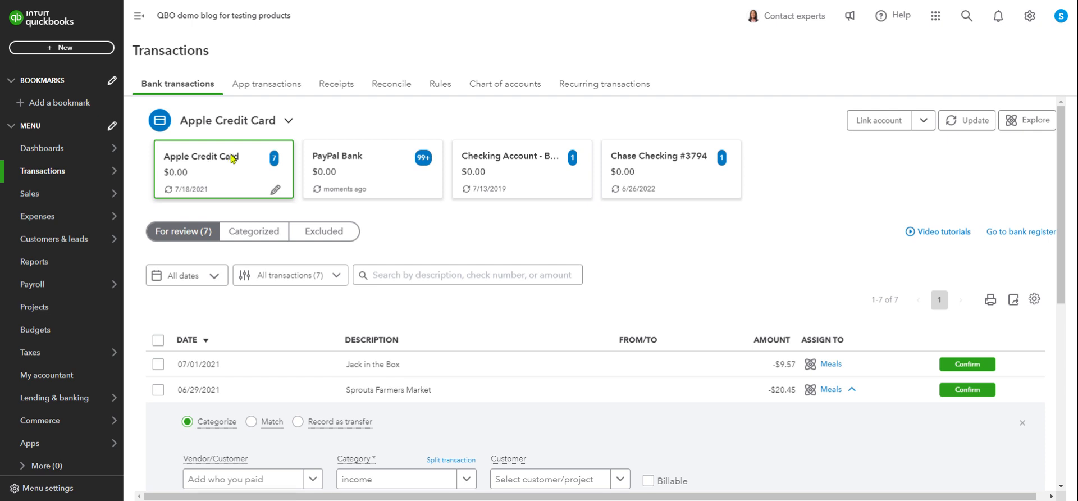
pyautogui.click(291, 124)
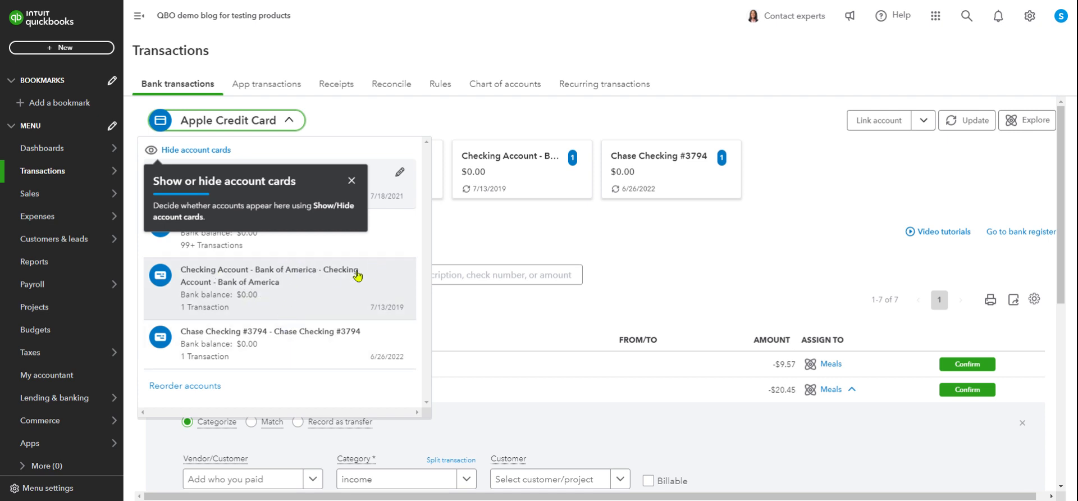
pyautogui.click(354, 186)
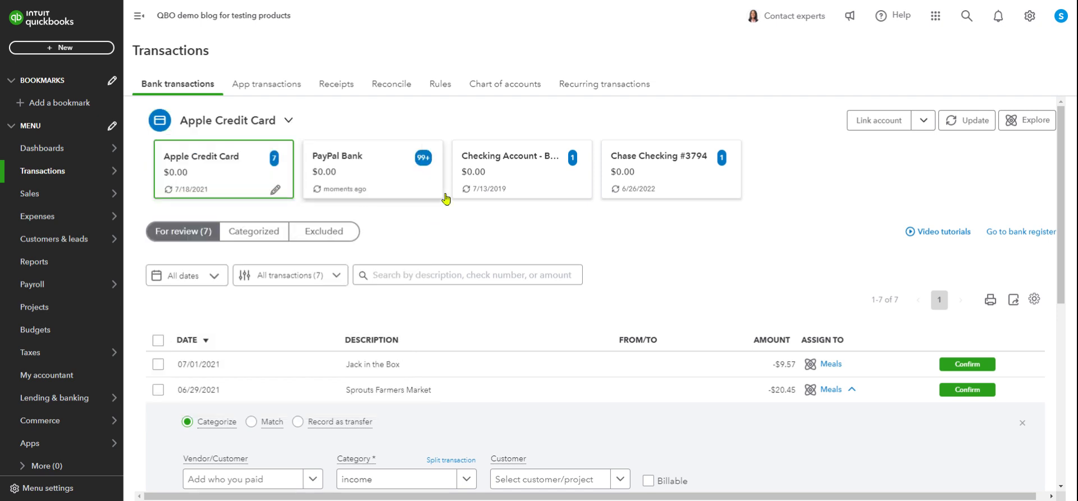
pyautogui.scroll(-2, 610, 250)
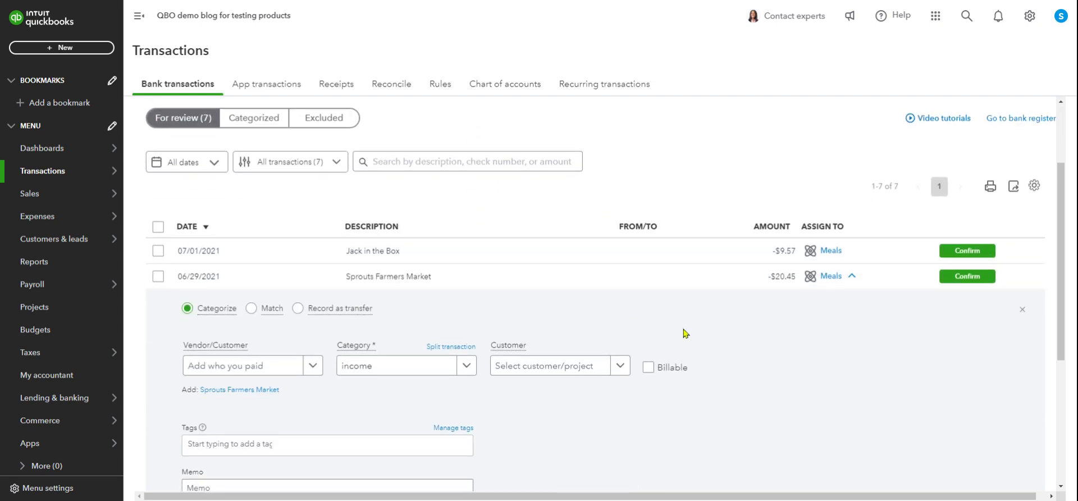
pyautogui.click(1021, 313)
pyautogui.scroll(1, 637, 220)
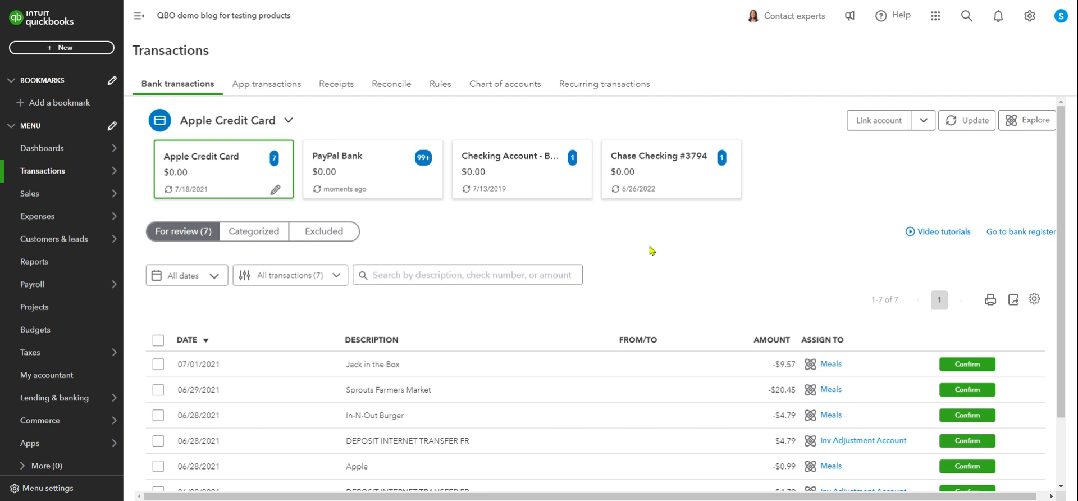
pyautogui.scroll(-1, 623, 227)
pyautogui.scroll(1, 623, 231)
pyautogui.scroll(-1, 569, 261)
pyautogui.scroll(1, 569, 260)
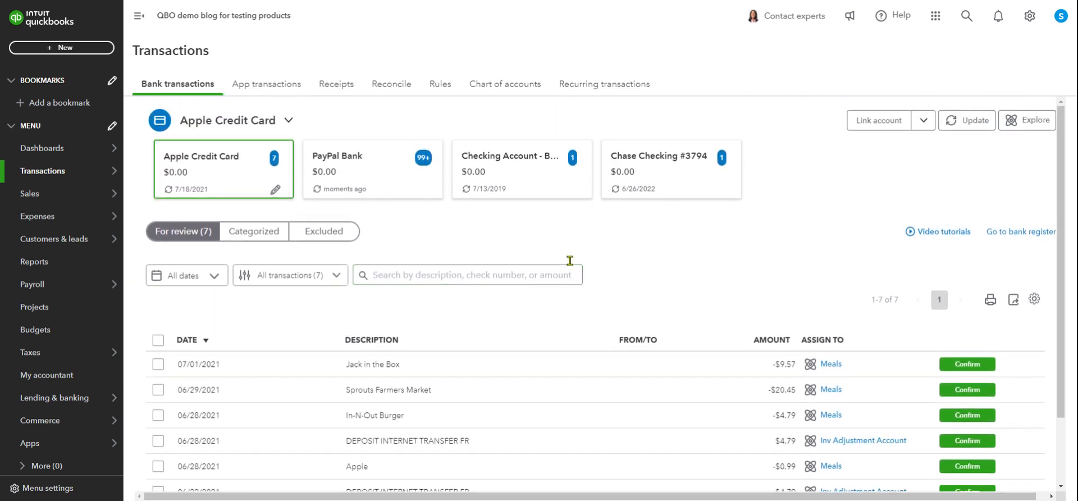